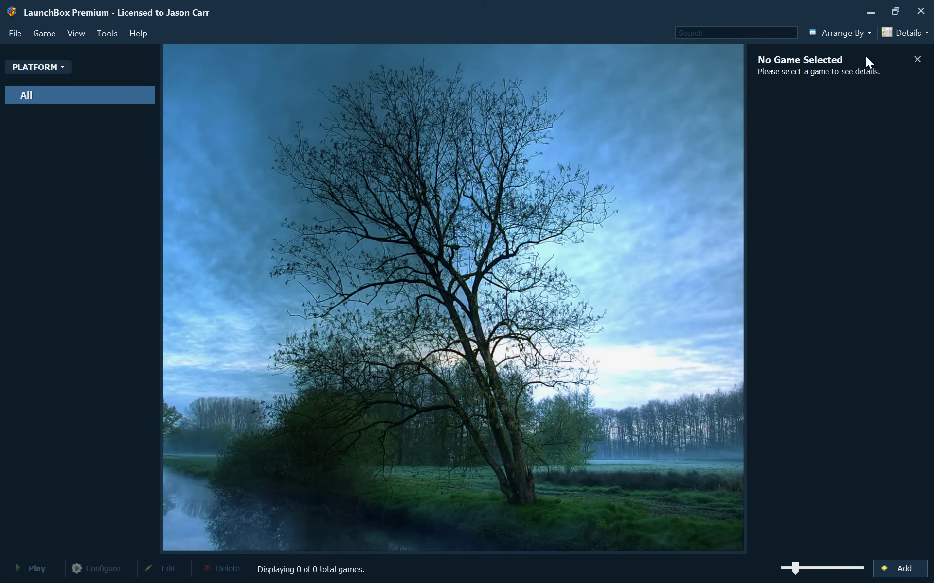
left_click(116, 34)
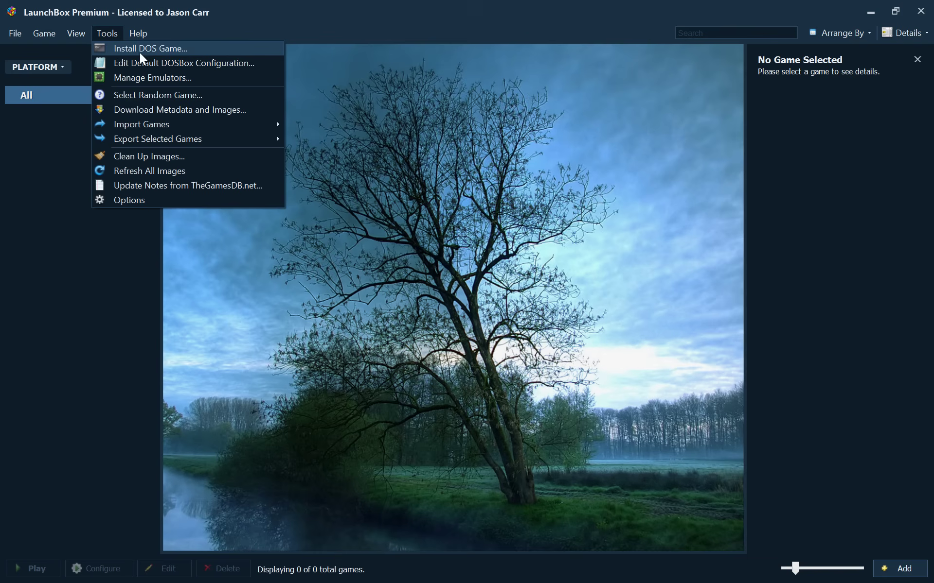
left_click(232, 5)
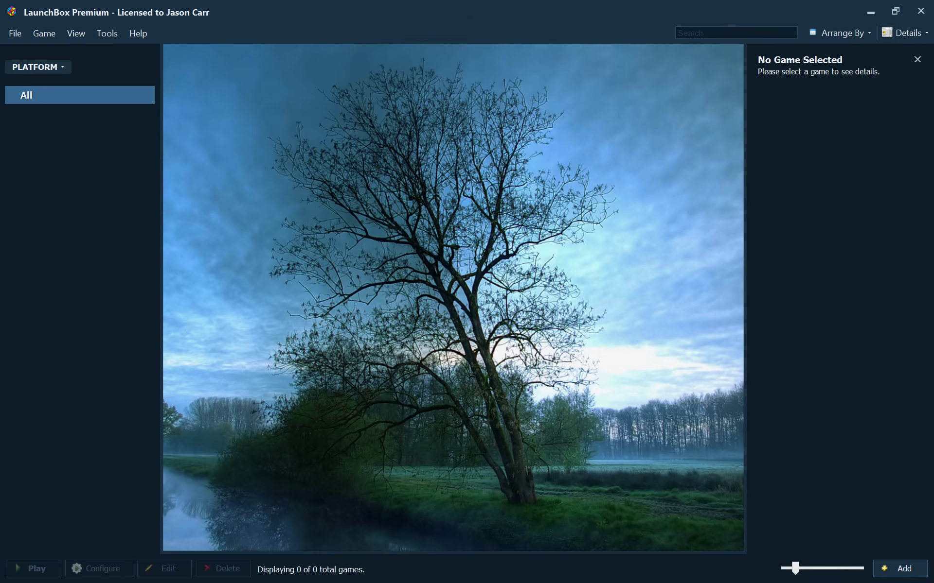
Step: Switch to File Explorer and examine the files in the MS-DOS folder's Wolfenstein 3D subfolder, especially dosbox.conf and the PDF manual
key("alt+Tab")
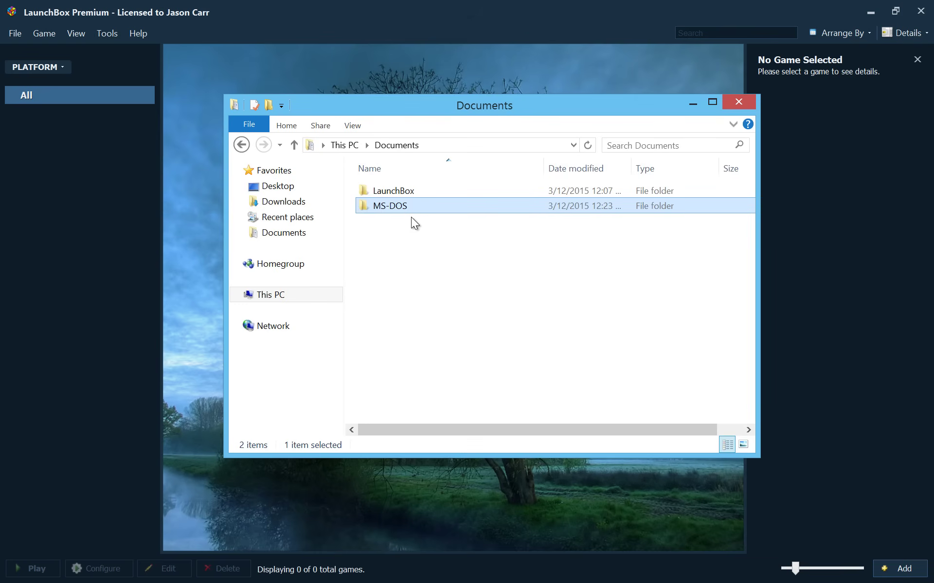
double_click(396, 206)
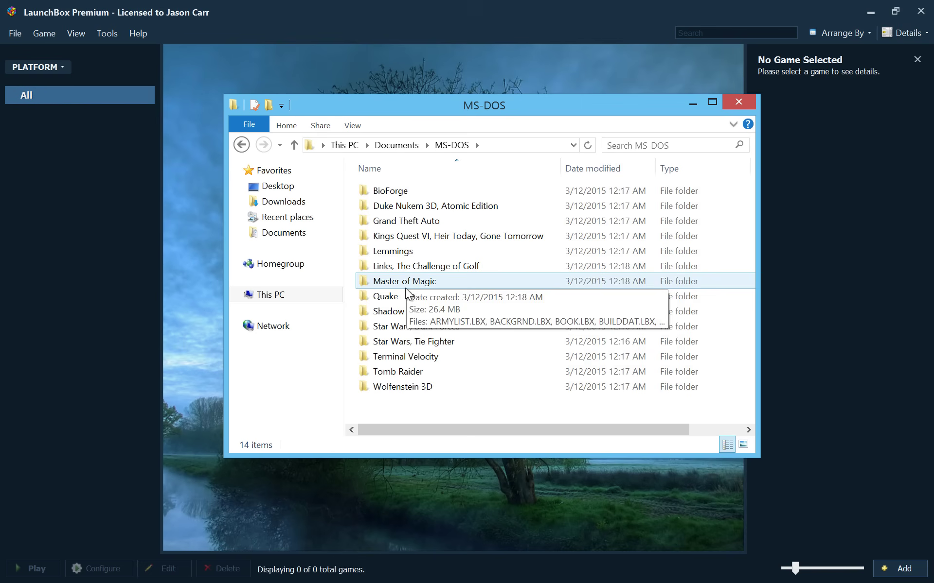
double_click(410, 392)
scroll(475, 268, "down", 2)
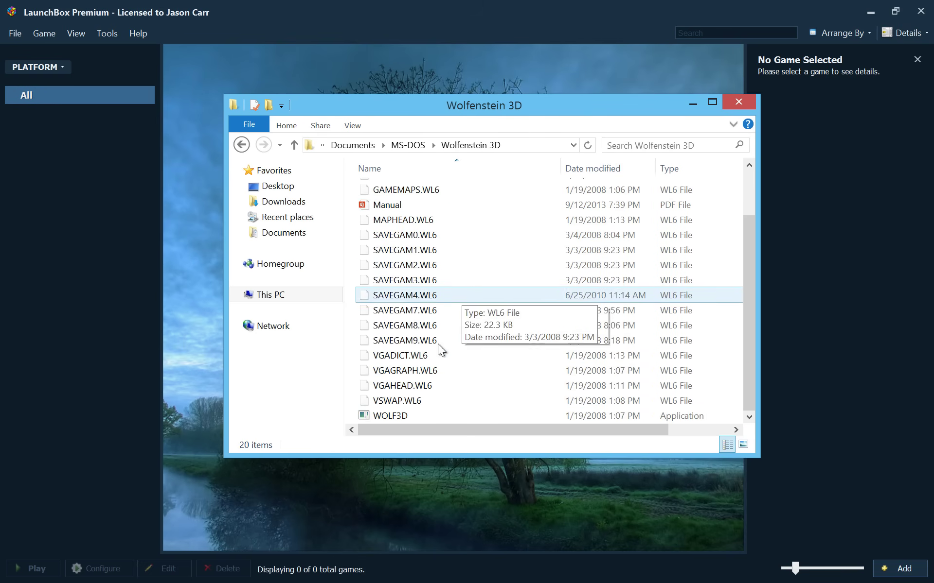
scroll(421, 418, "up", 2)
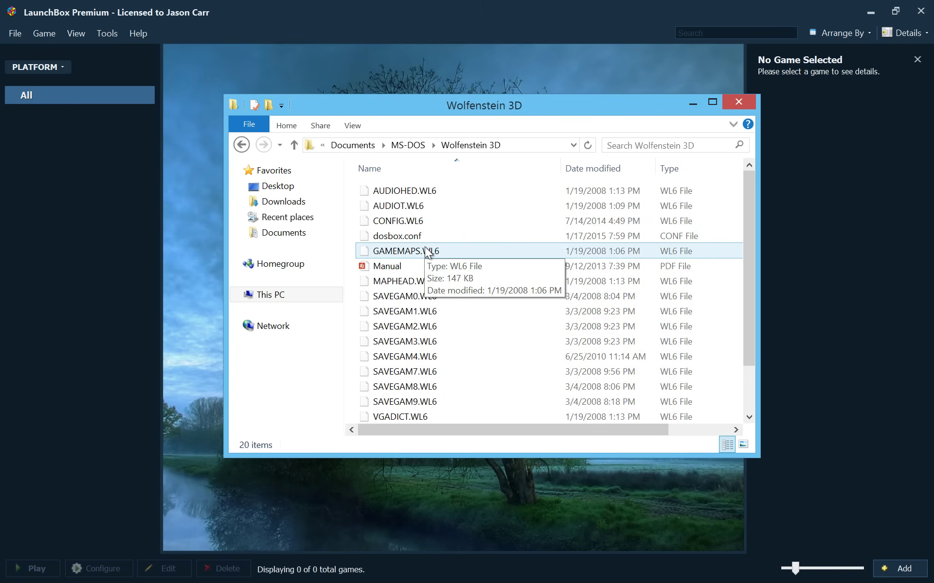
left_click(414, 238)
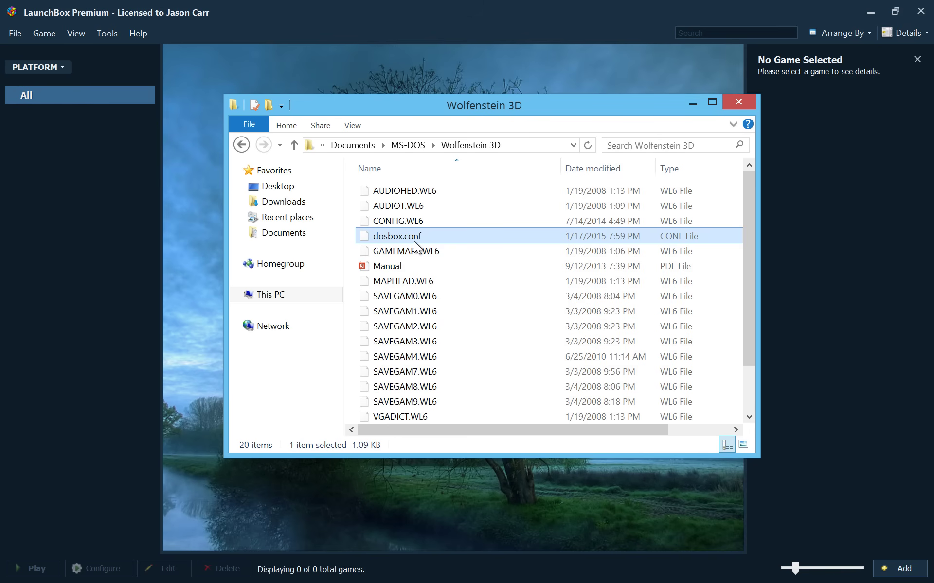
left_click(408, 267)
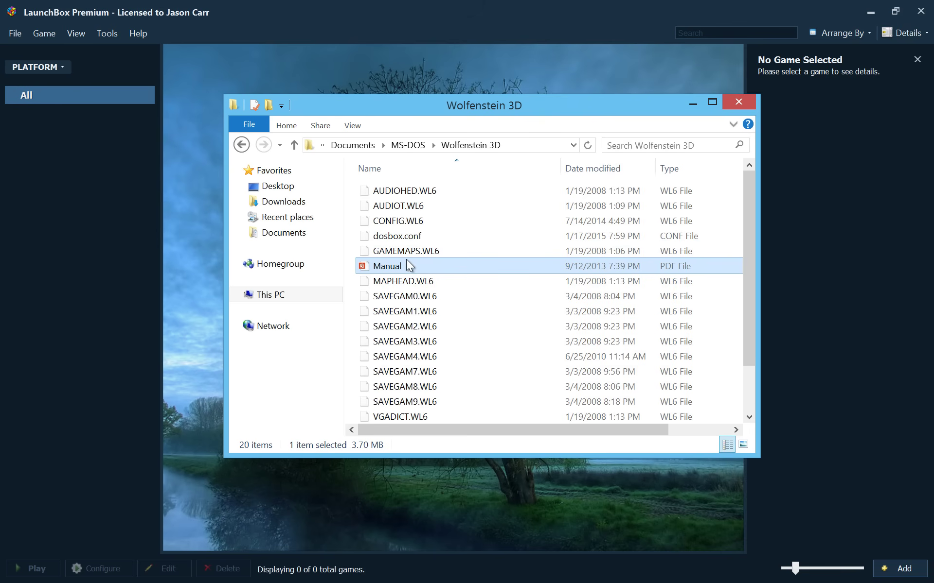
left_click(409, 240)
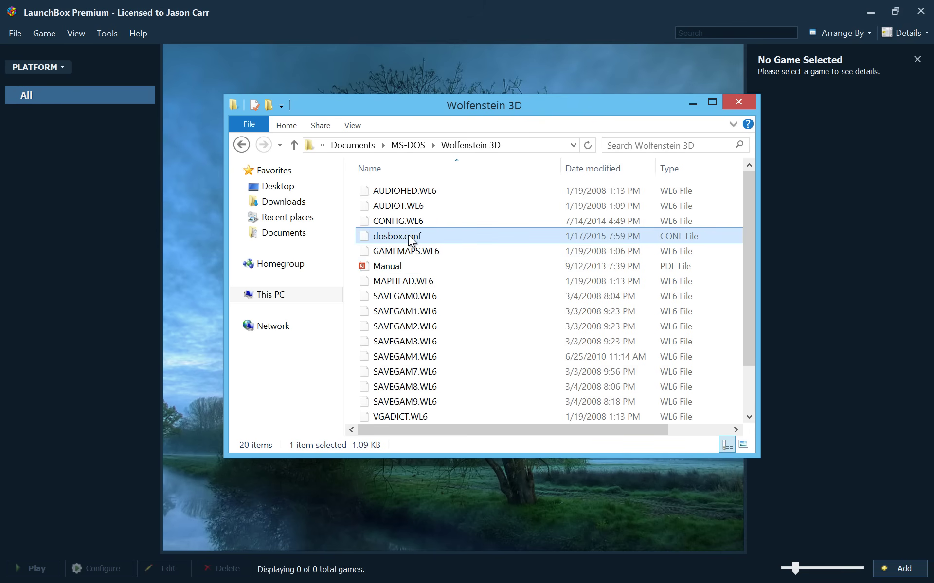
left_click(398, 267)
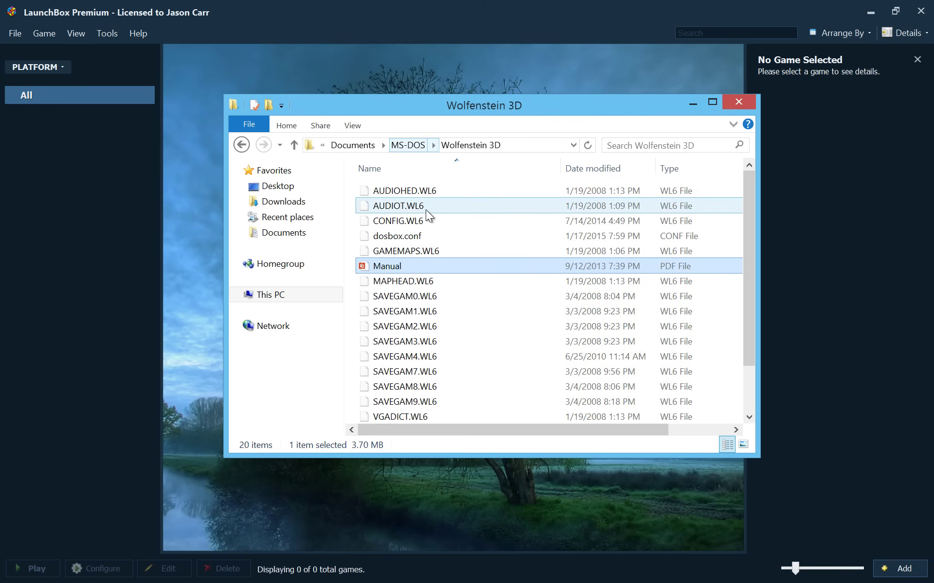
left_click(427, 238)
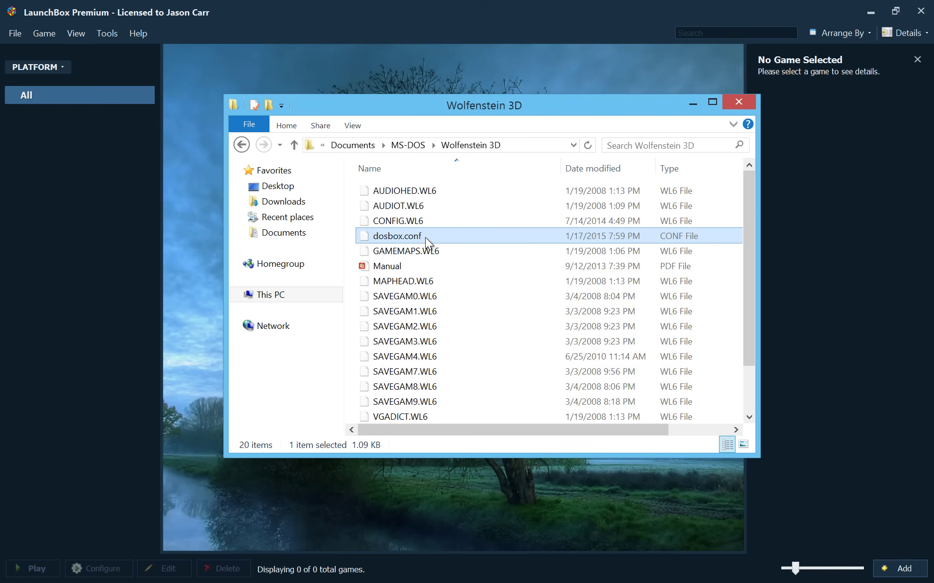
Step: Go back to the Documents folder and bring the MS-DOS folder into LaunchBox to start importing its games
left_click(411, 145)
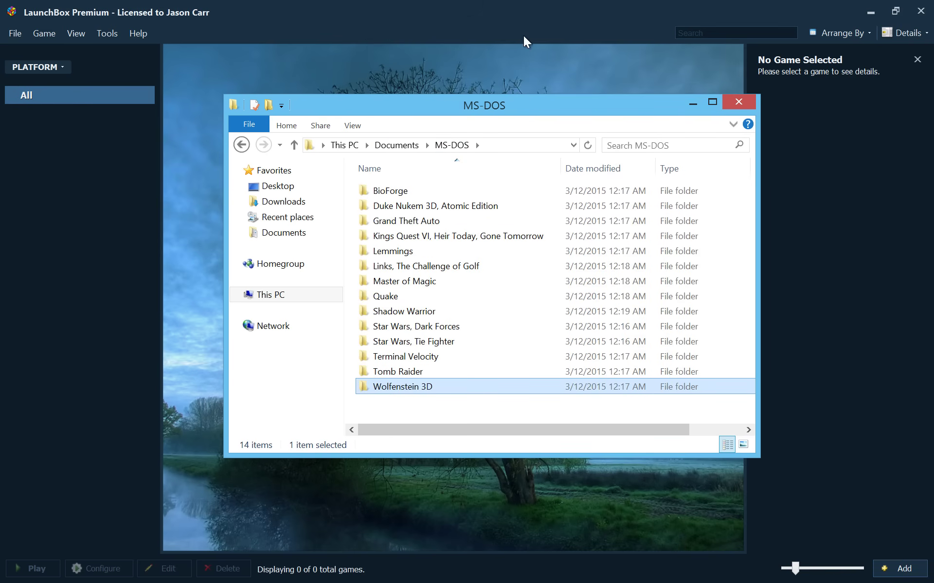
left_click(398, 145)
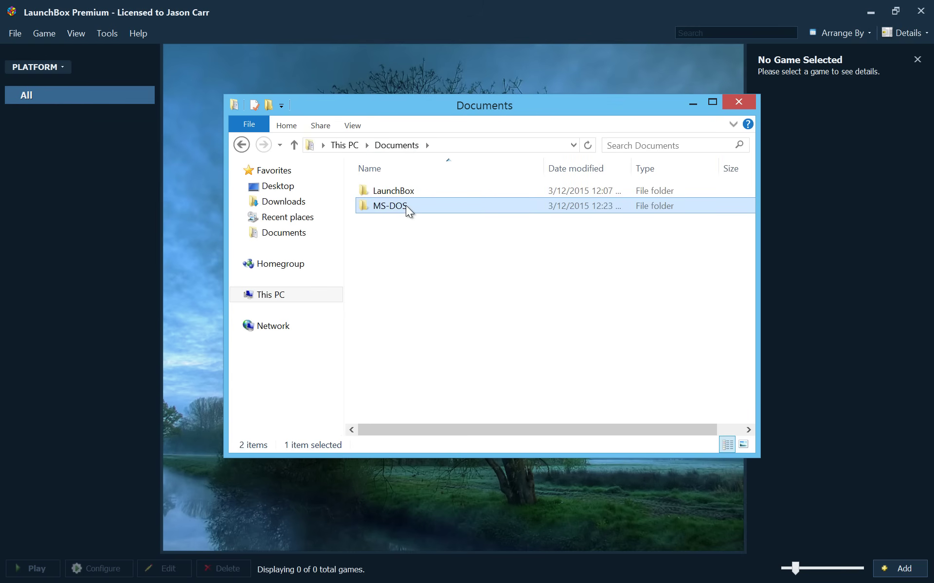
left_click_drag(396, 209, 378, 489)
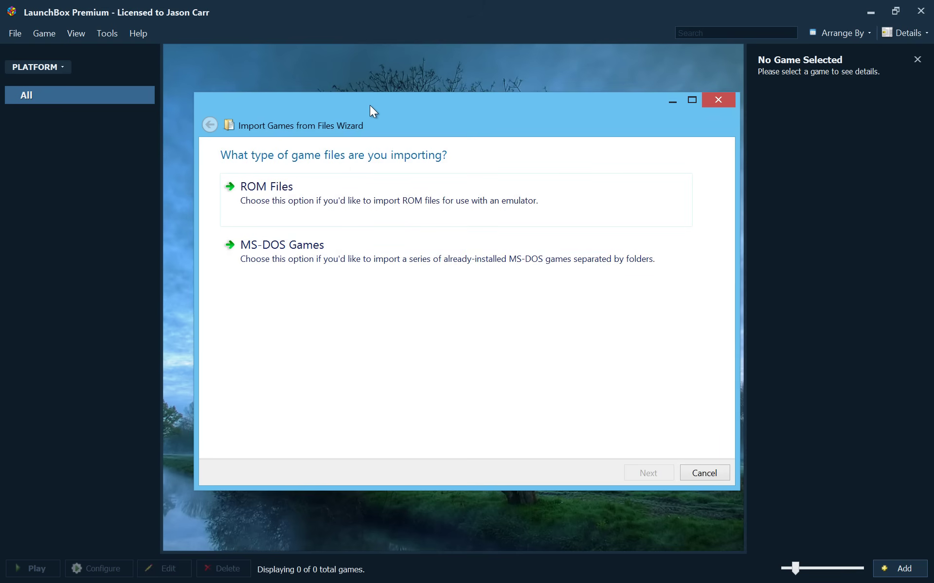
Step: Set the import type to MS-DOS Games, copy the files into the LaunchBox games folder, and accept the offered metadata, image and custom options
left_click(332, 263)
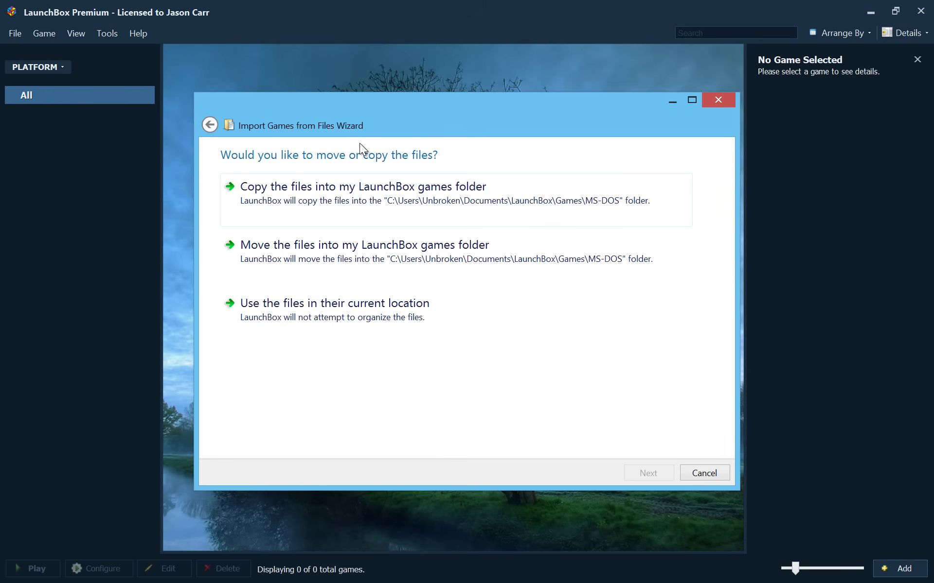
left_click(367, 196)
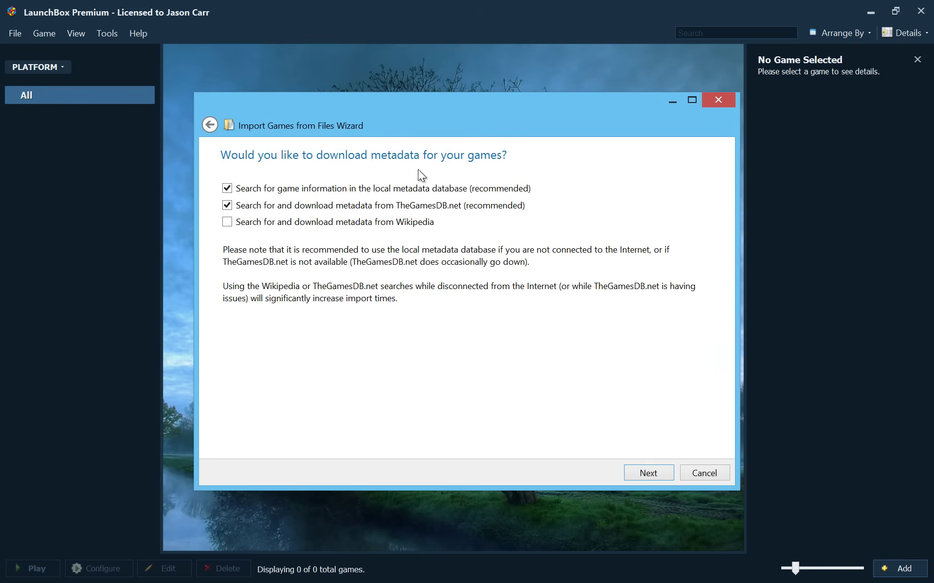
left_click(642, 470)
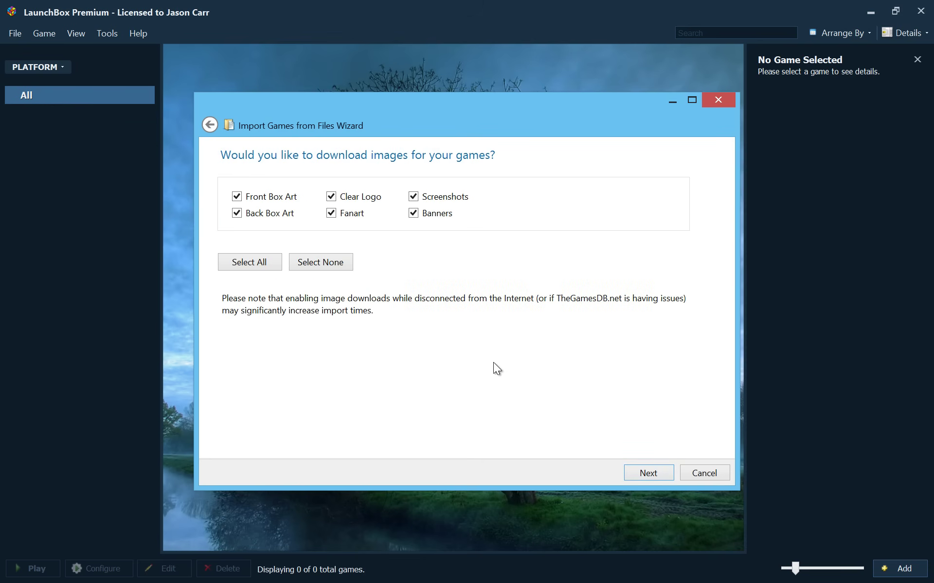
left_click(638, 484)
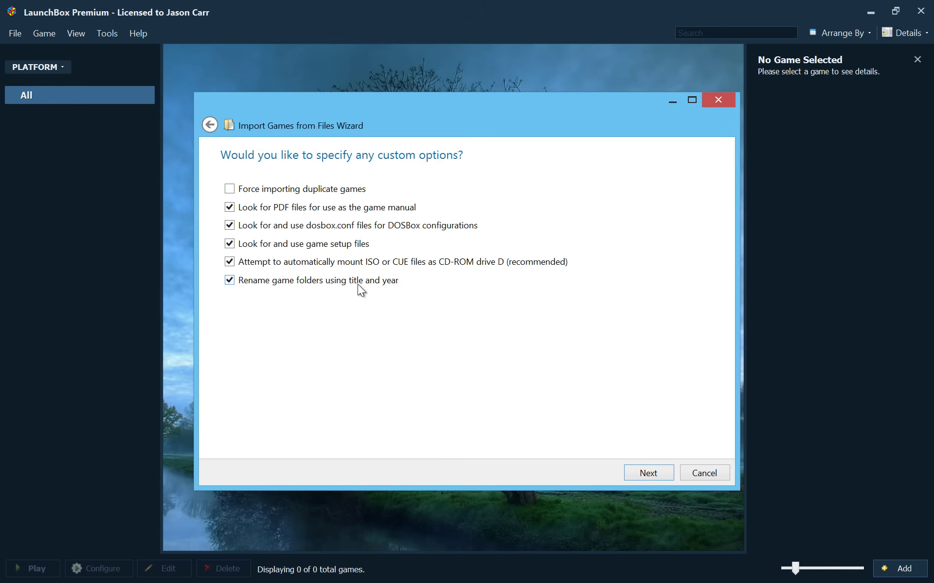
left_click(639, 478)
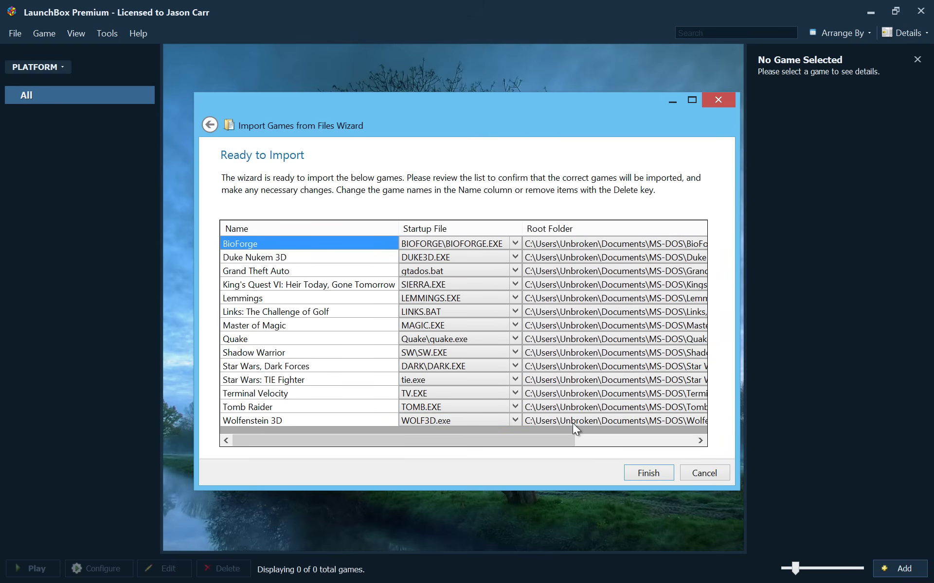
left_click(305, 310)
left_click(305, 311)
left_click(312, 311)
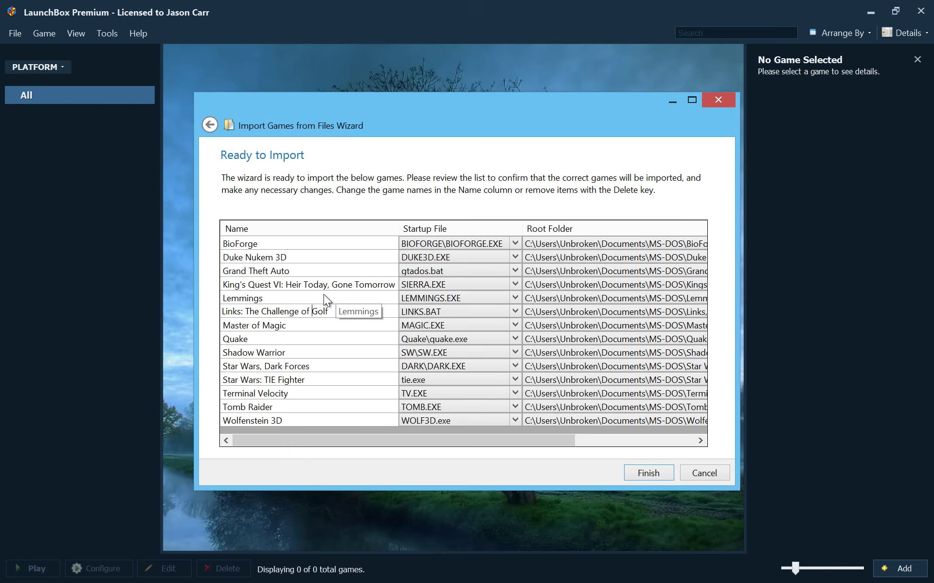
Step: Rename the "Star Wars, Dark Forces" entry in the import list as "Star Wars: Dark Forces"
left_click(264, 368)
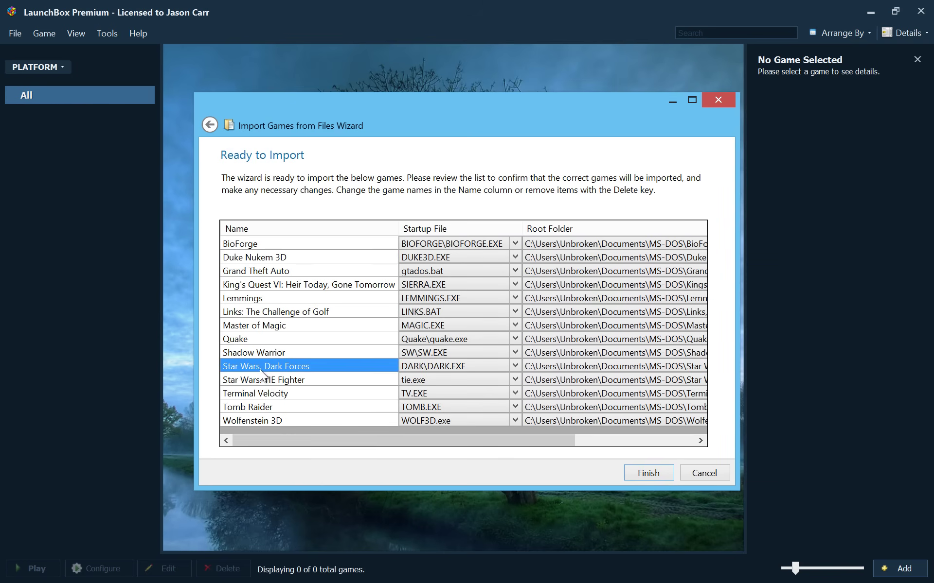
left_click(260, 369)
key("BackSpace")
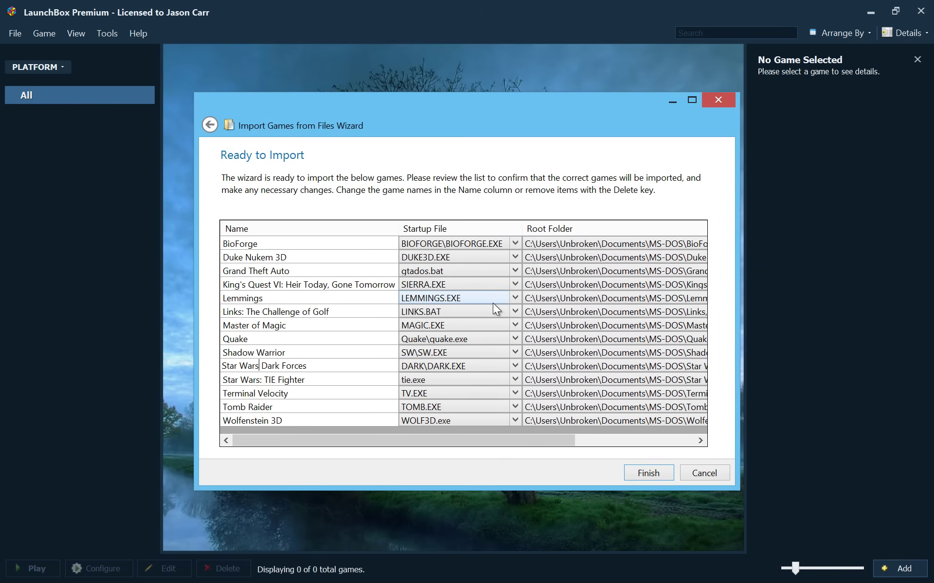
type(":")
key("Return")
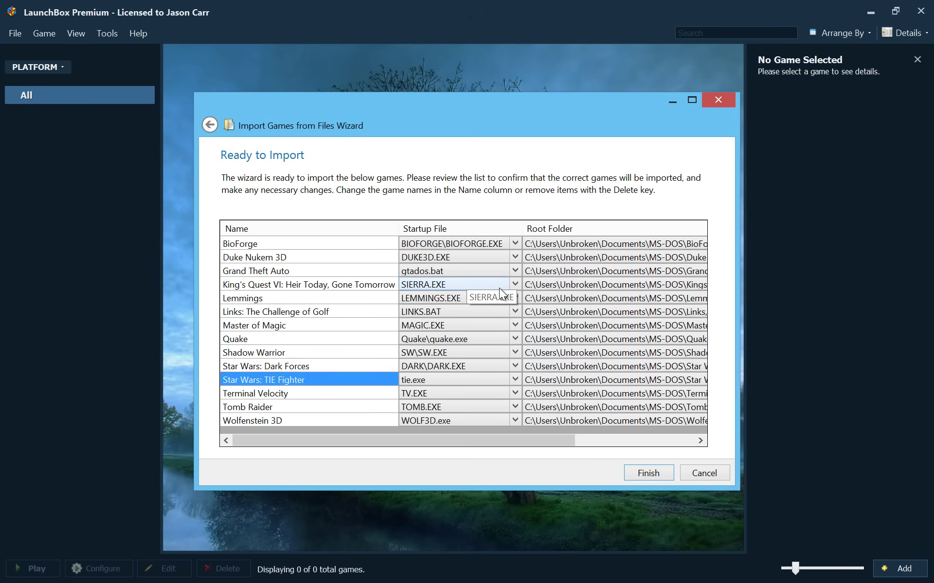
Step: Review the startup file choices for King's Quest VI and the root folders of the games in the import list
left_click(514, 285)
left_click(516, 285)
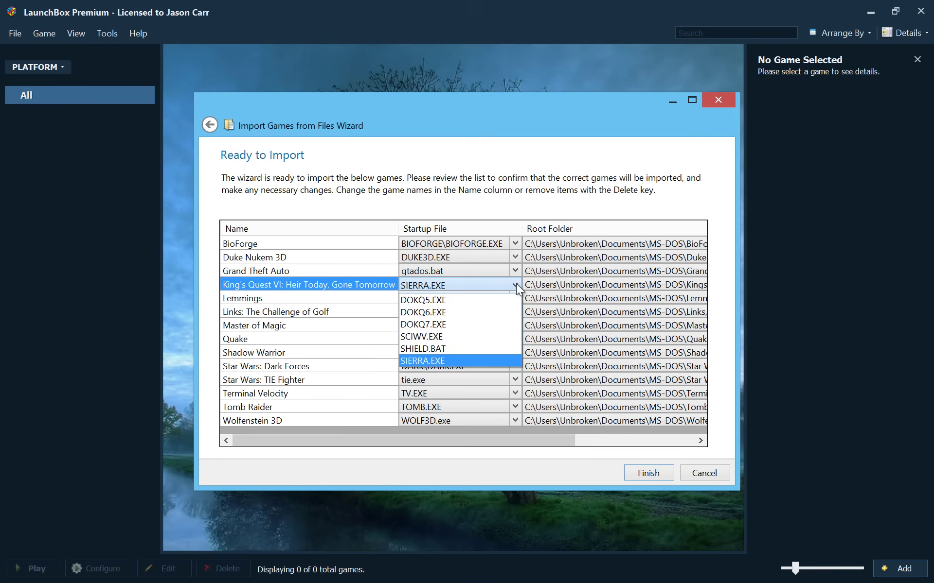
left_click(515, 284)
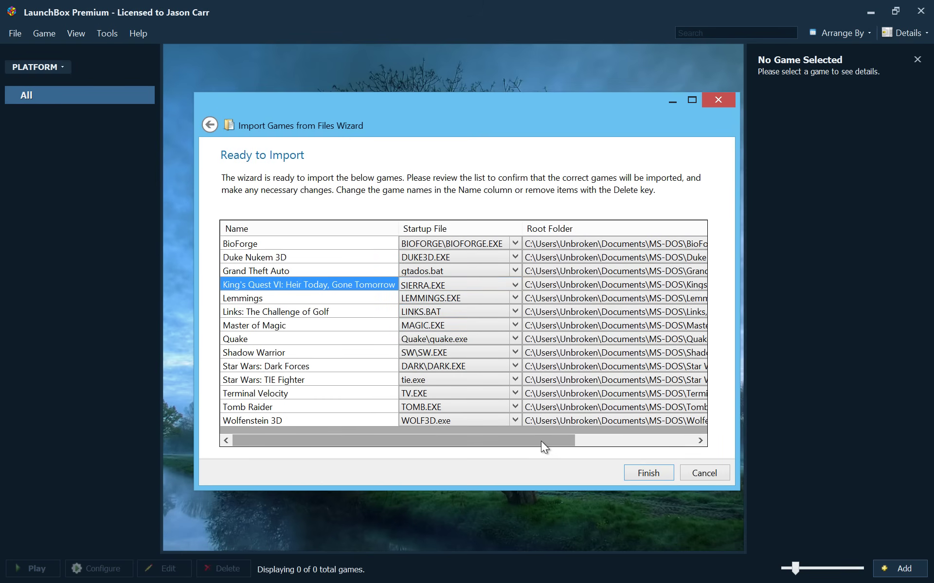
left_click_drag(544, 441, 678, 421)
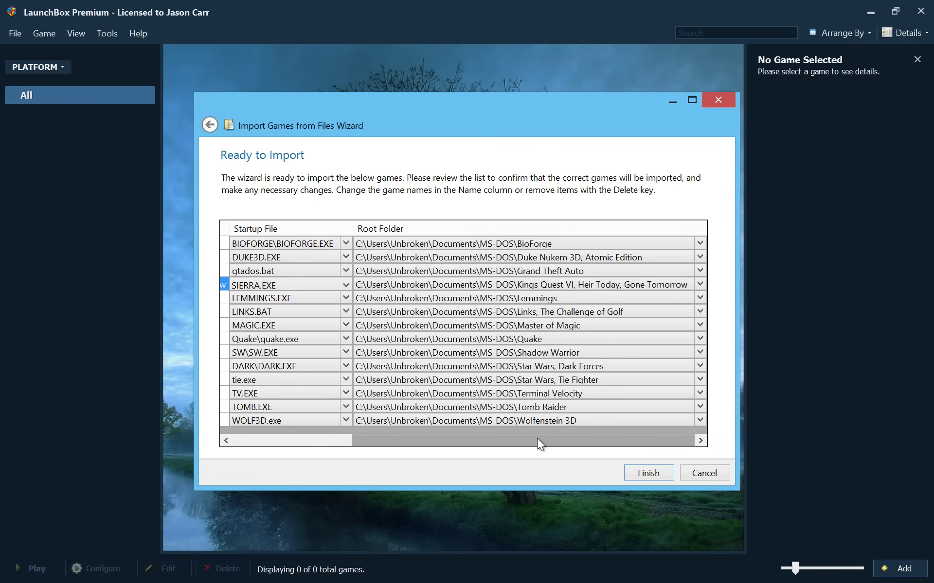
left_click_drag(537, 439, 418, 440)
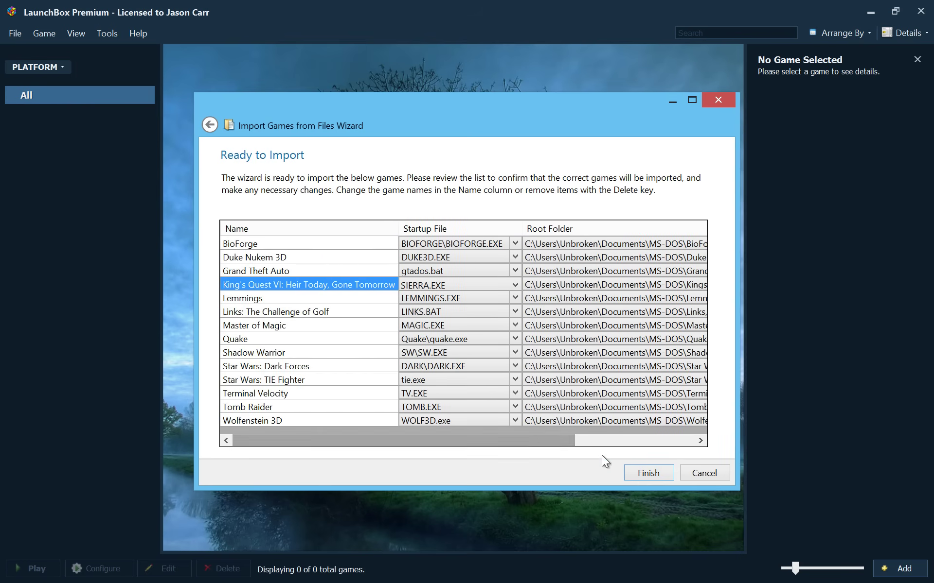
Step: Finish importing the listed MS-DOS games and look over the box art in the library
left_click(660, 469)
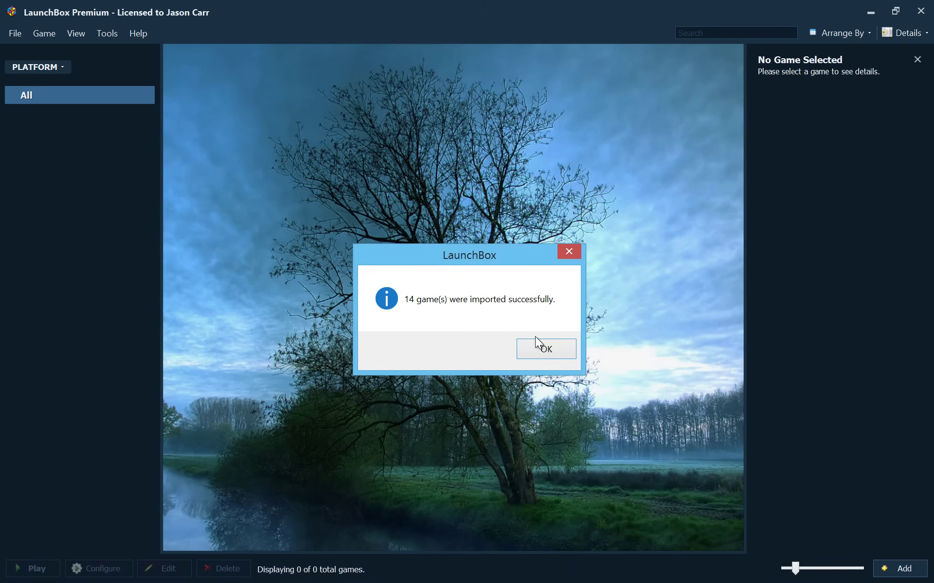
left_click(544, 349)
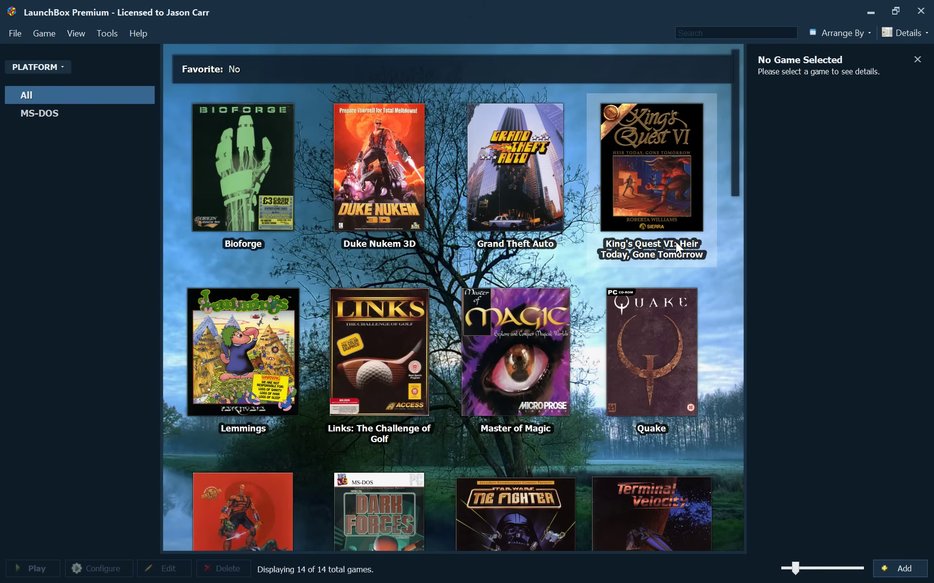
scroll(677, 245, "down", 6)
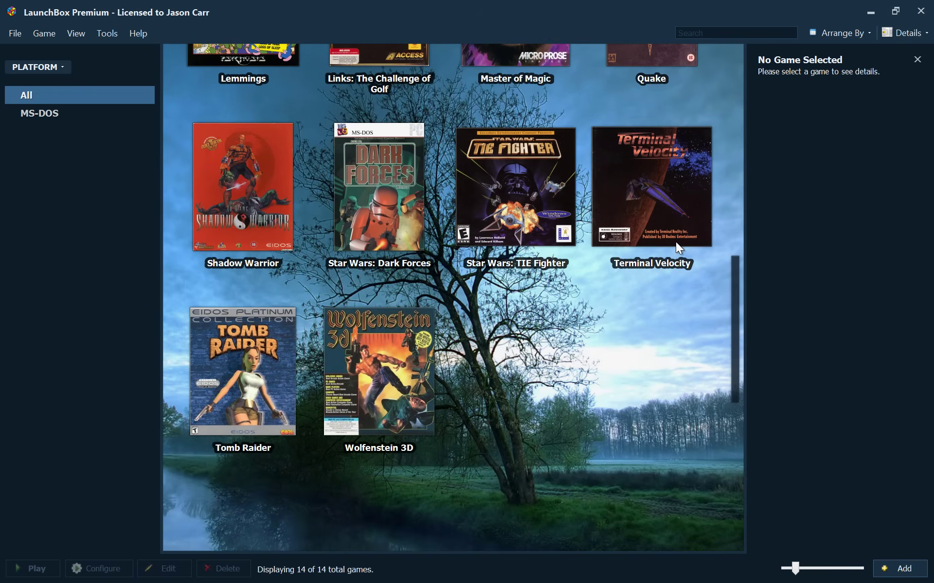
scroll(675, 241, "up", 6)
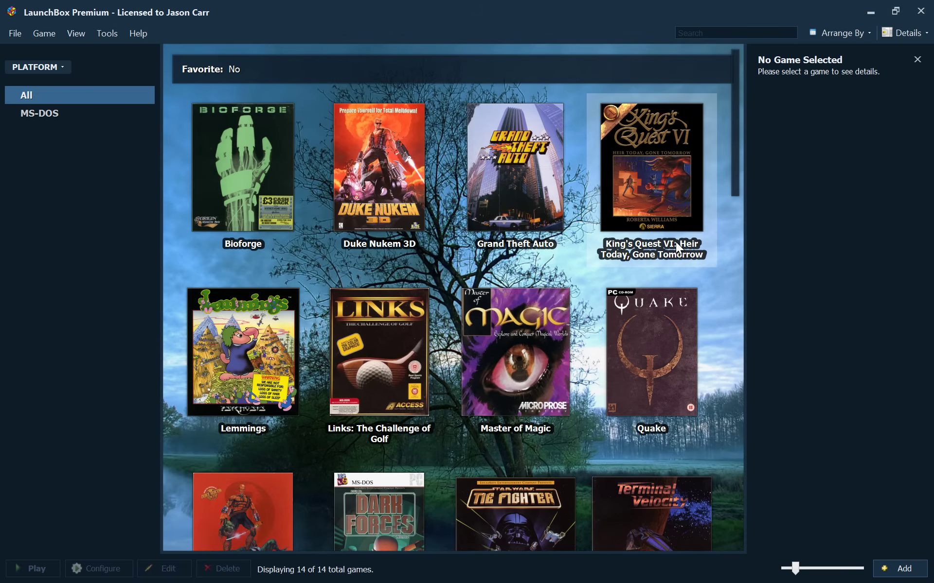
Step: Examine Wolfenstein 3D's launcher, root folder, DOSBox configuration file and manual path in its game settings, and leave without saving changes
scroll(675, 242, "down", 6)
right_click(380, 354)
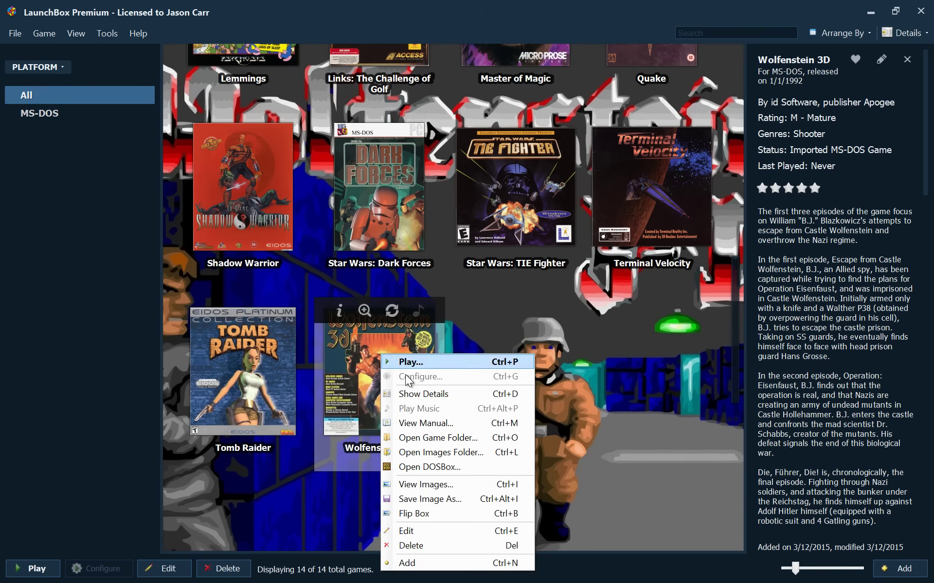
left_click(410, 532)
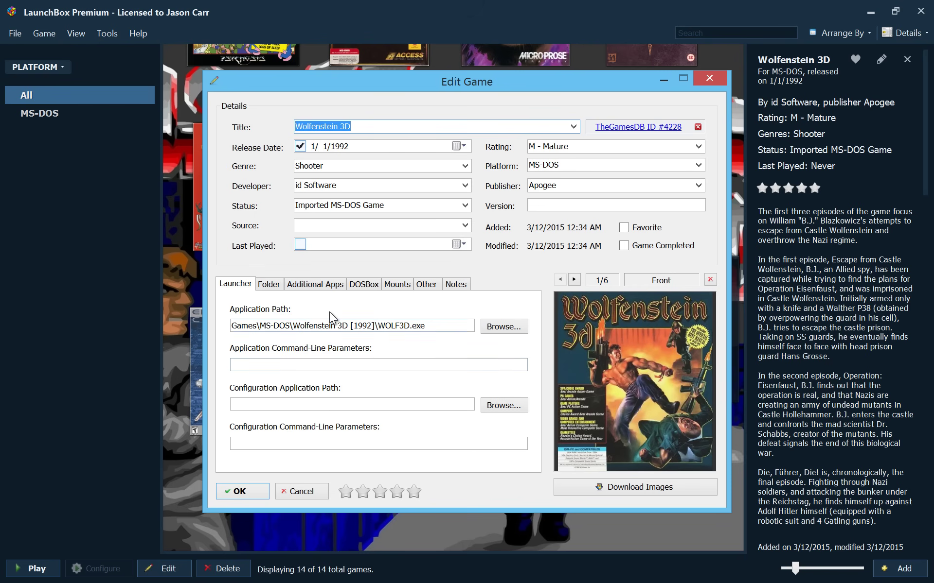
left_click(265, 286)
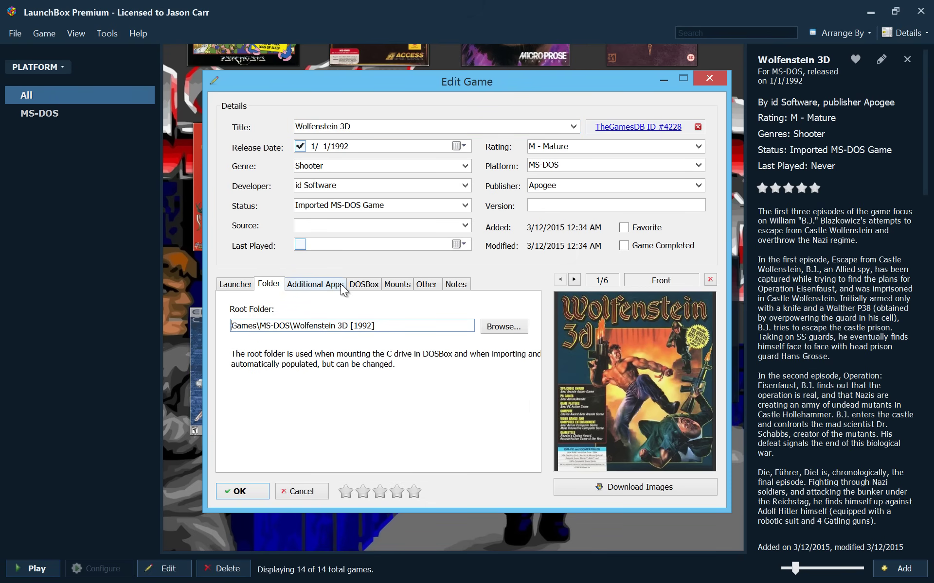
left_click(357, 285)
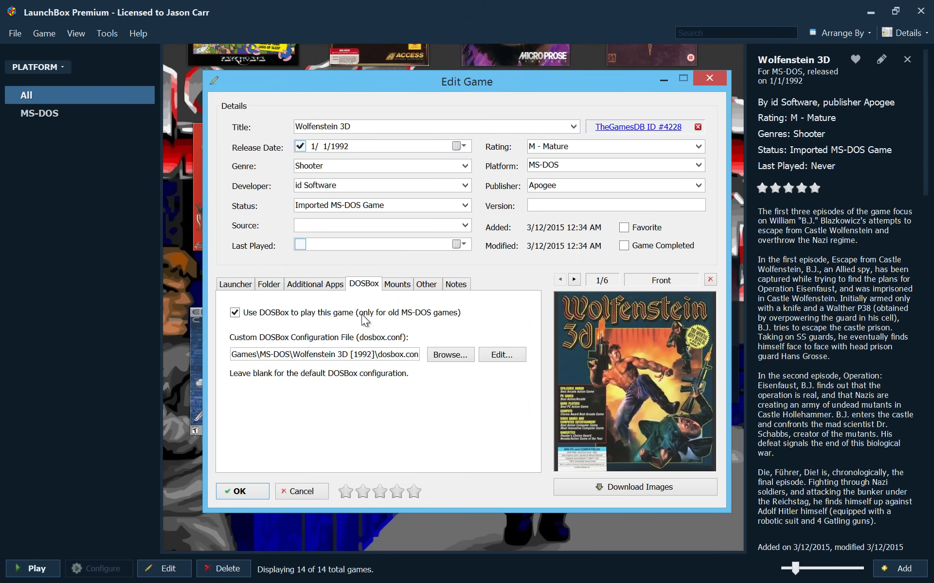
left_click_drag(354, 355, 435, 354)
left_click(420, 354)
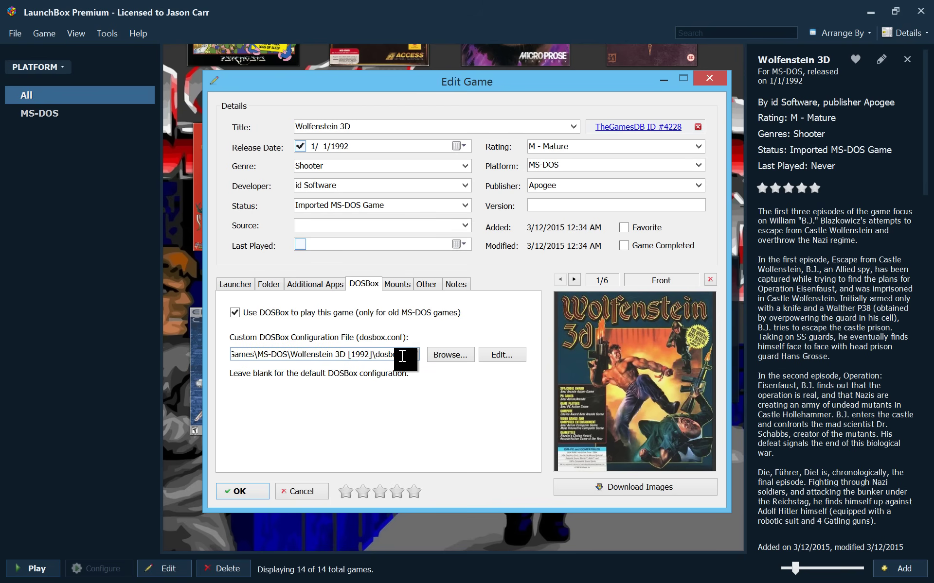
left_click(426, 285)
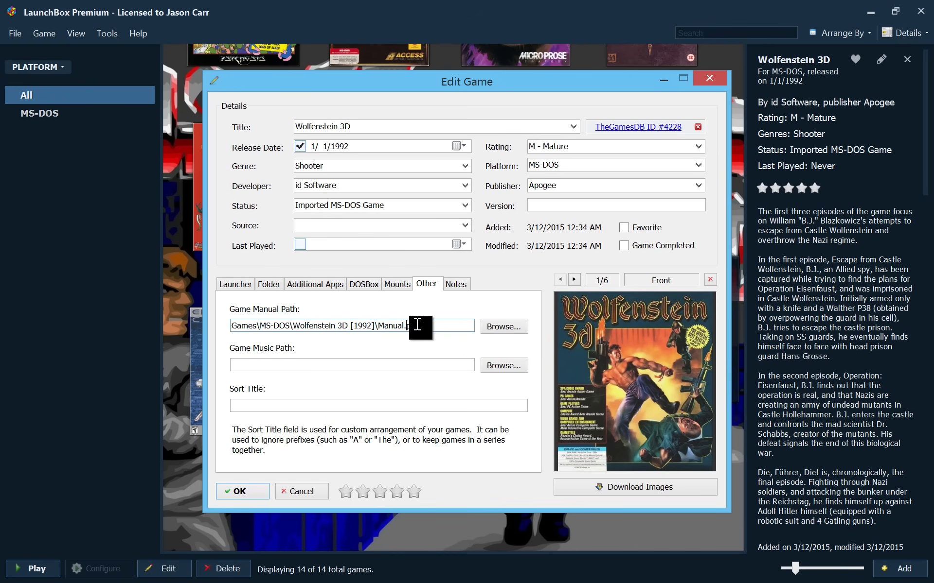
left_click(242, 284)
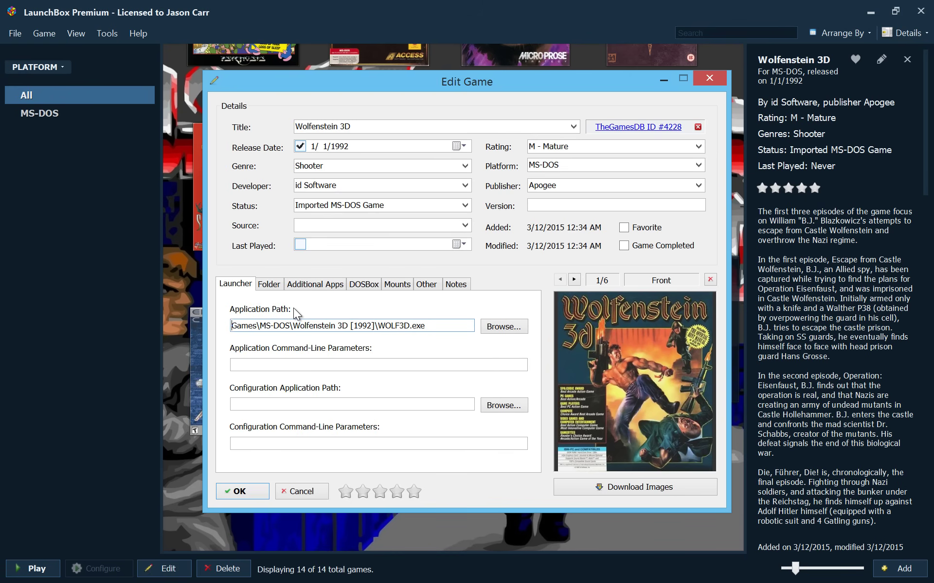
left_click(311, 492)
Step: Launch Wolfenstein 3D from the library to test it, continue past its startup screen, and close DOSBox to return to the library
scroll(608, 423, "up", 5)
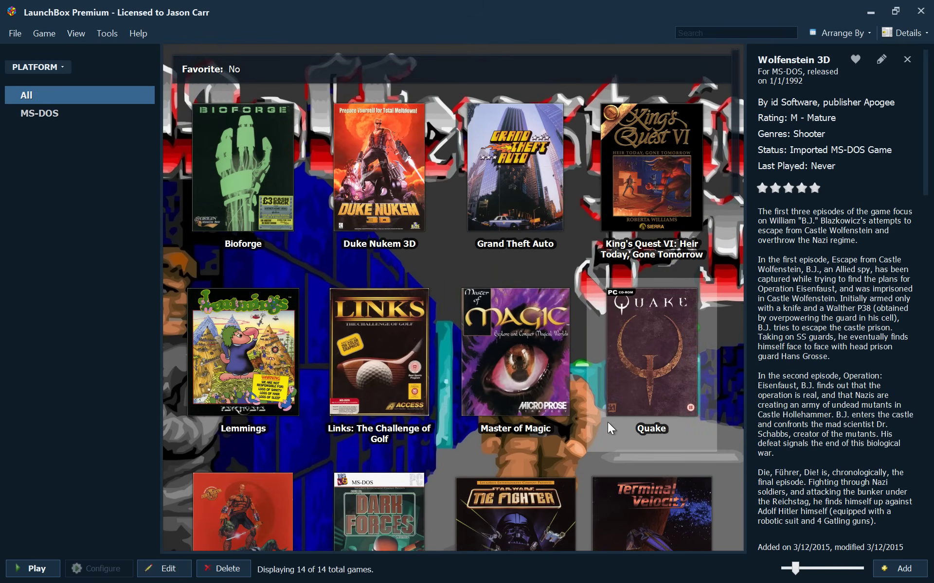
scroll(416, 271, "down", 5)
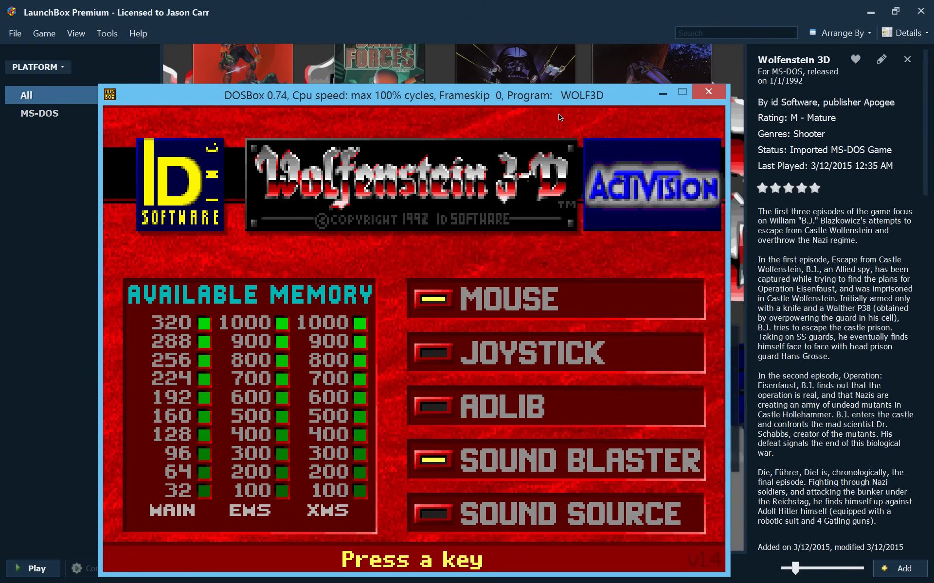
key("Return")
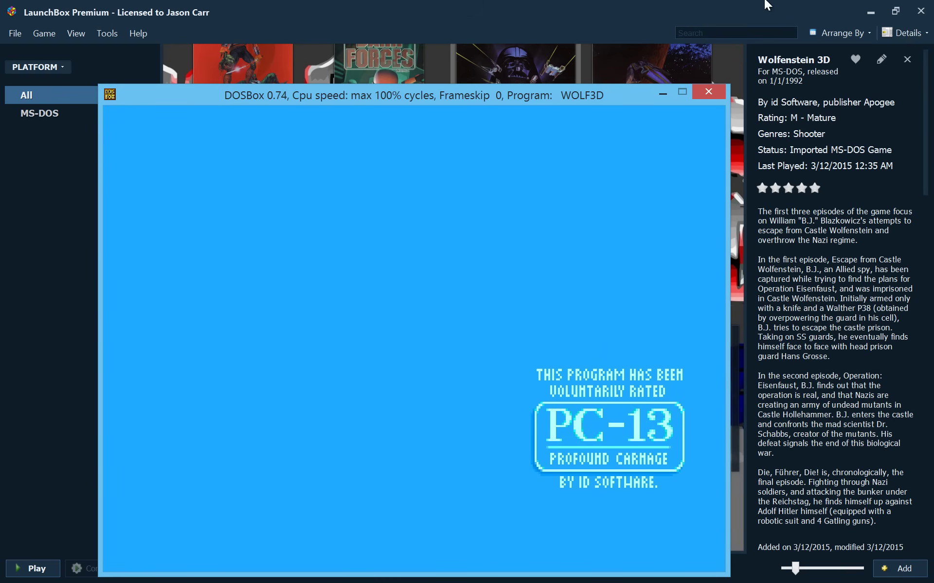
left_click(716, 86)
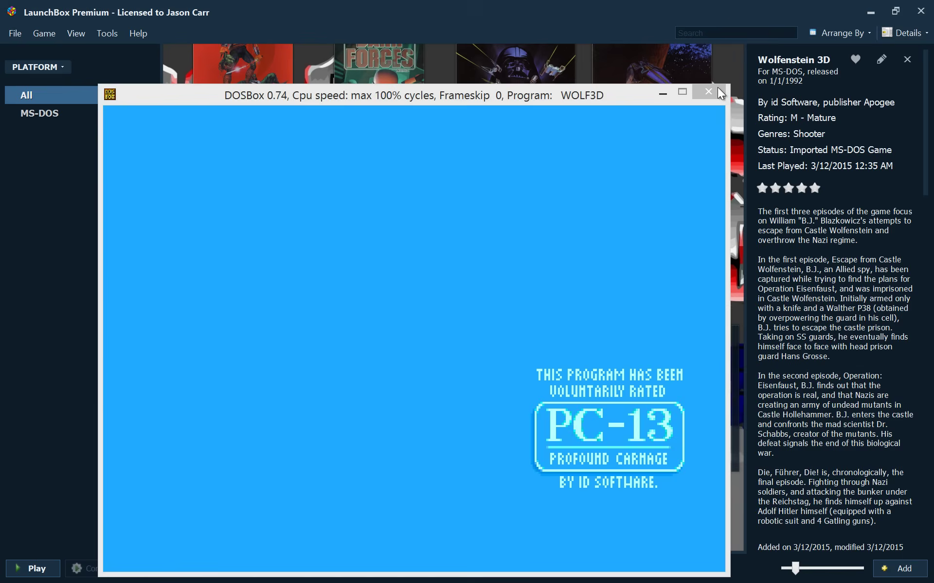
scroll(584, 351, "up", 3)
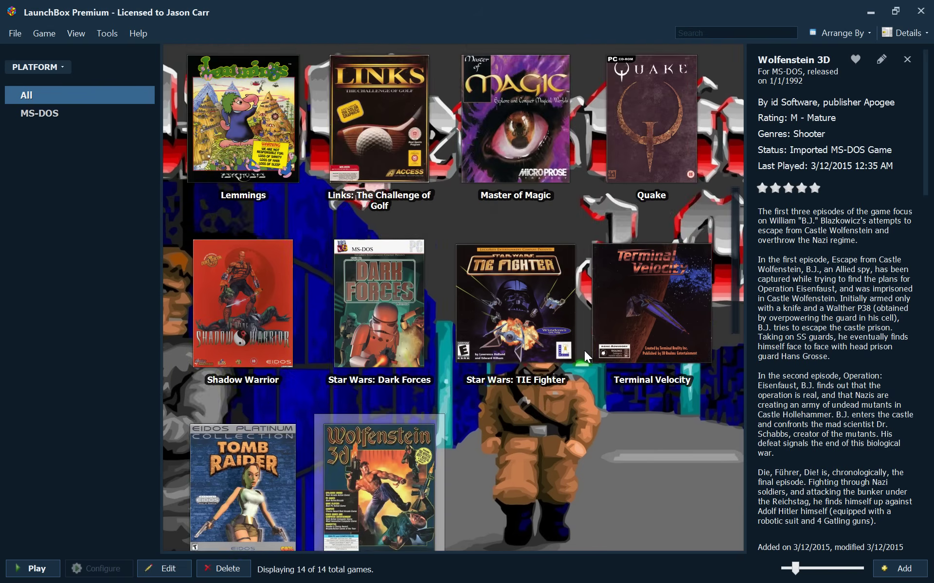
scroll(585, 351, "up", 1)
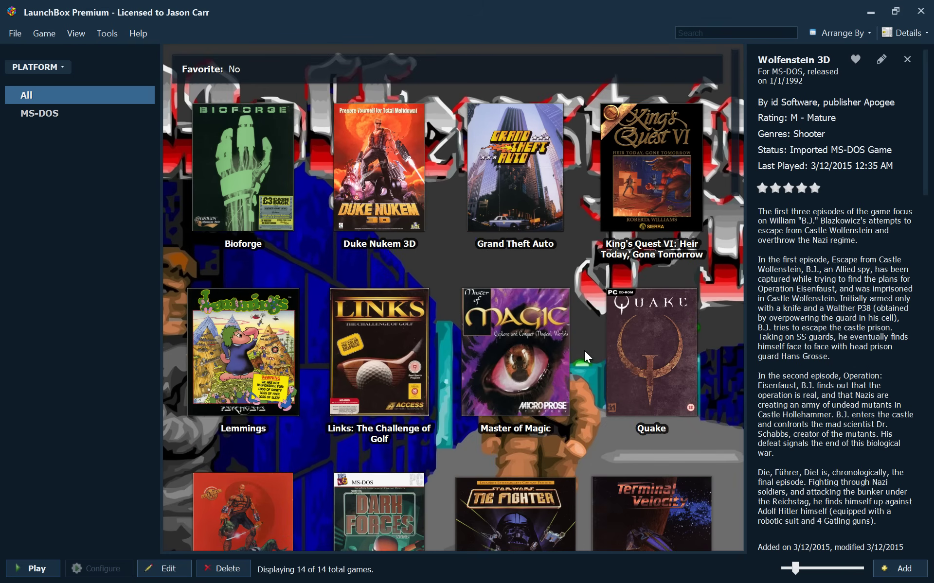